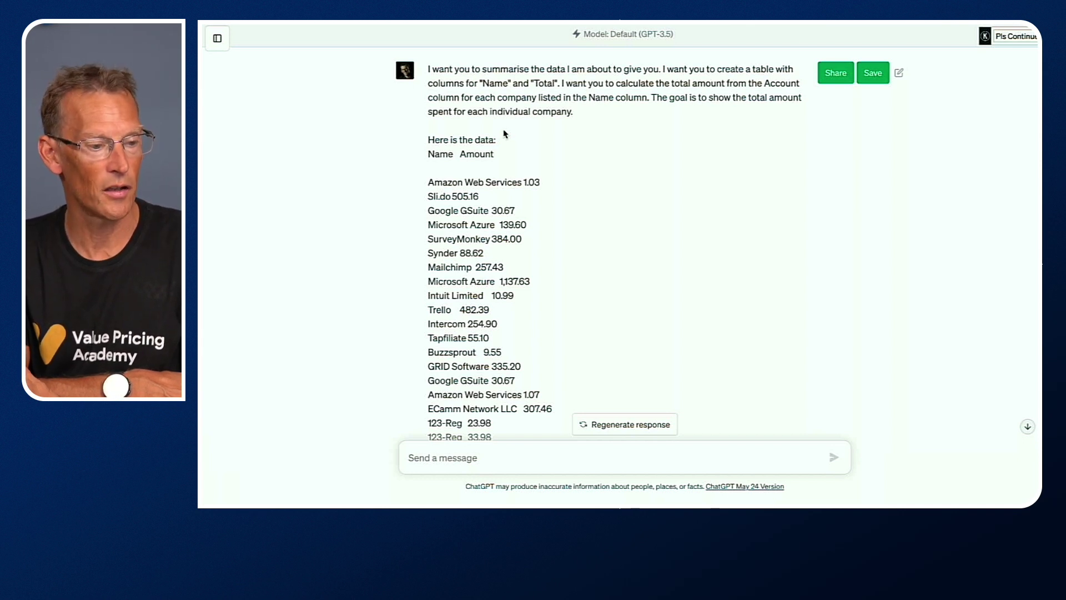
scroll(505, 134, down, 10)
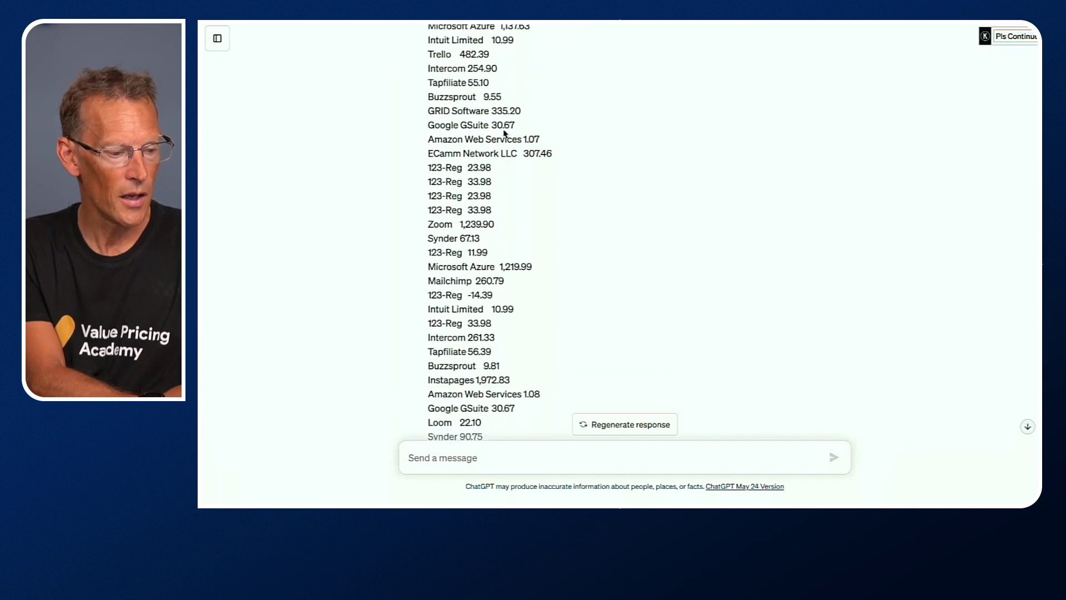
scroll(505, 133, down, 10)
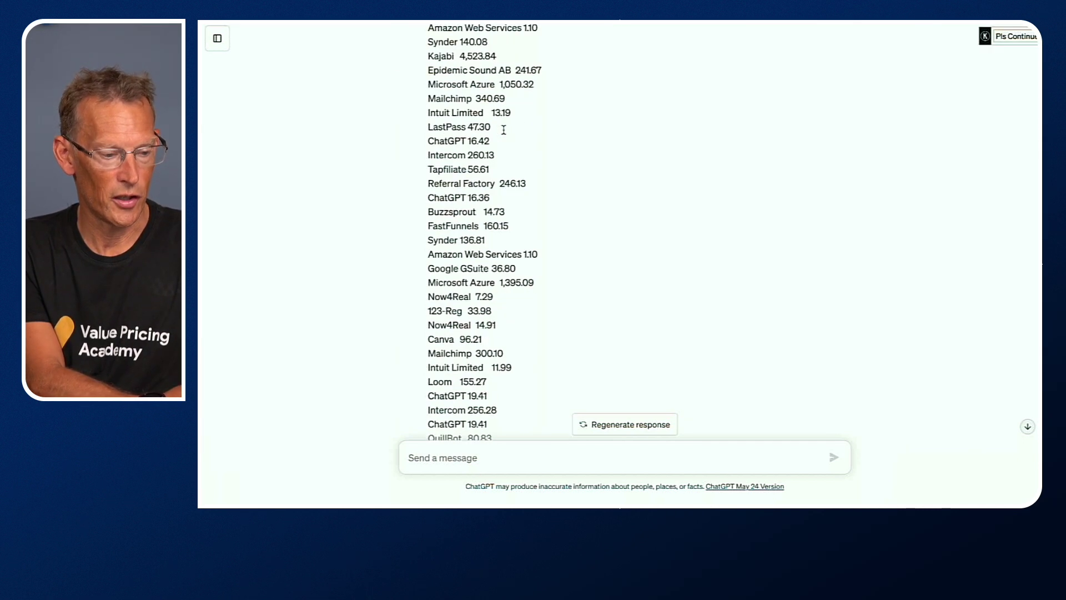
scroll(505, 134, up, 8)
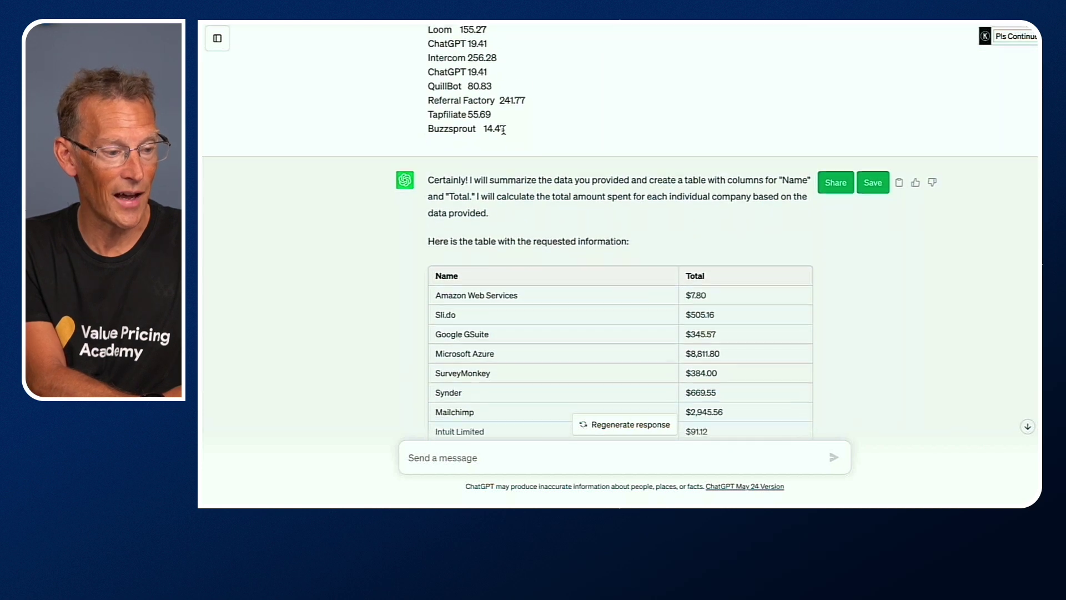
scroll(505, 134, down, 2)
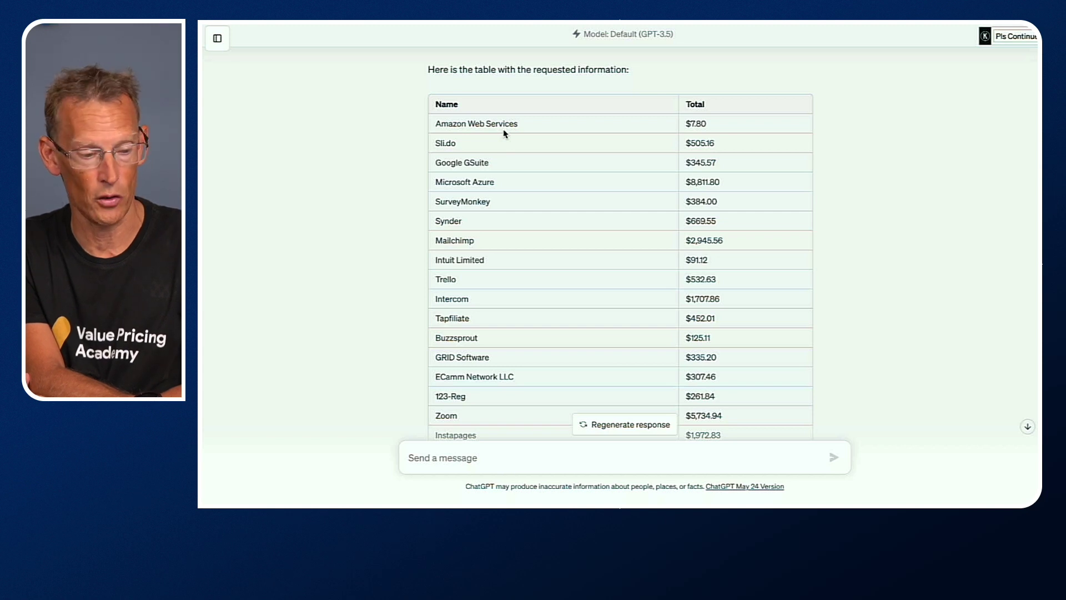
scroll(505, 133, down, 2)
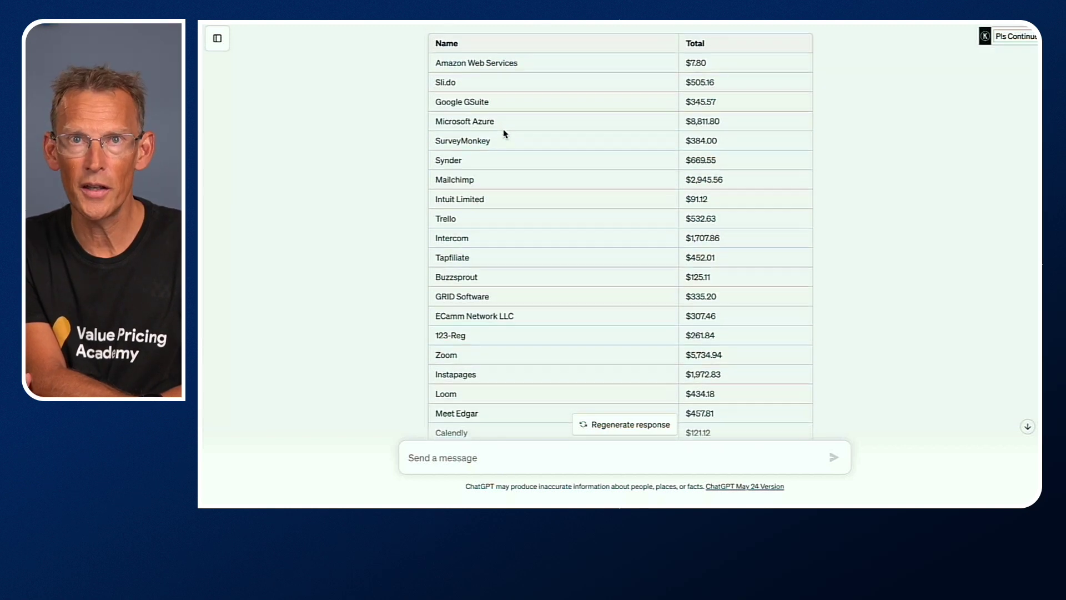
scroll(506, 134, down, 8)
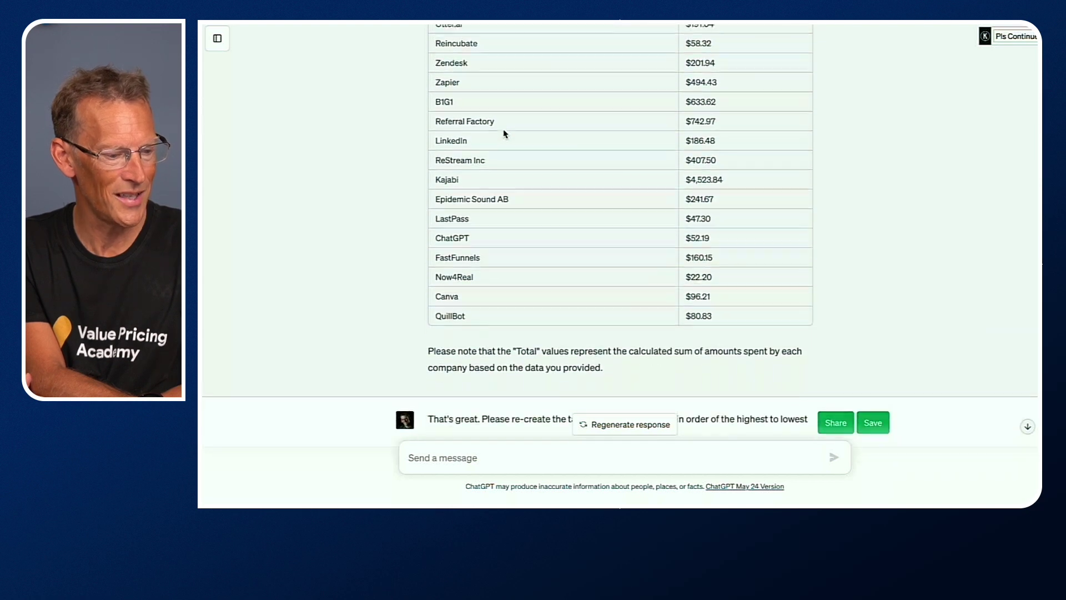
scroll(506, 134, up, 3)
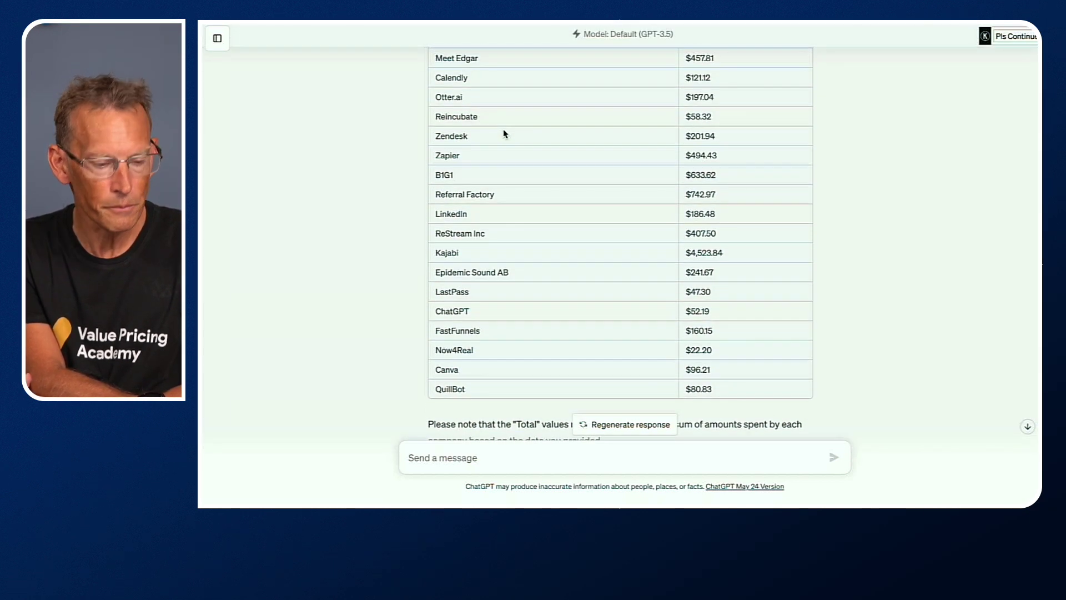
scroll(506, 134, down, 2)
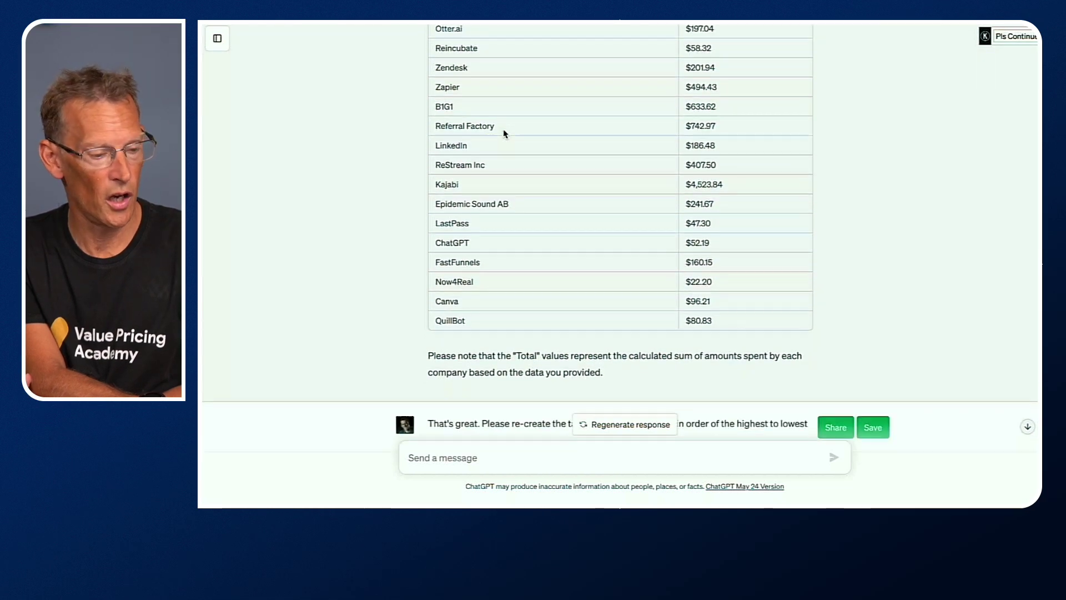
scroll(505, 134, down, 1)
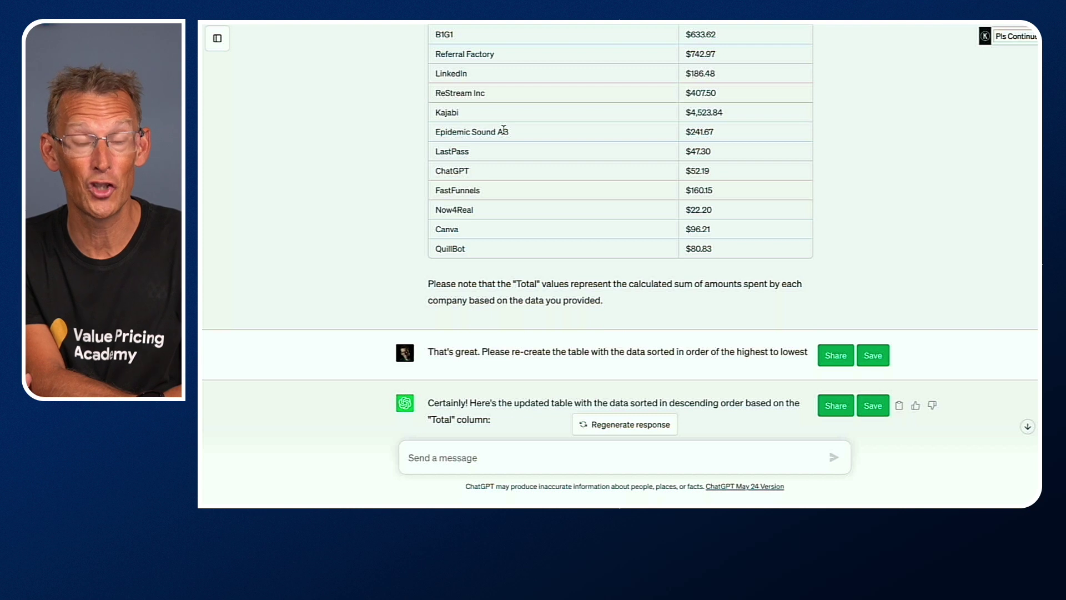
scroll(504, 131, down, 12)
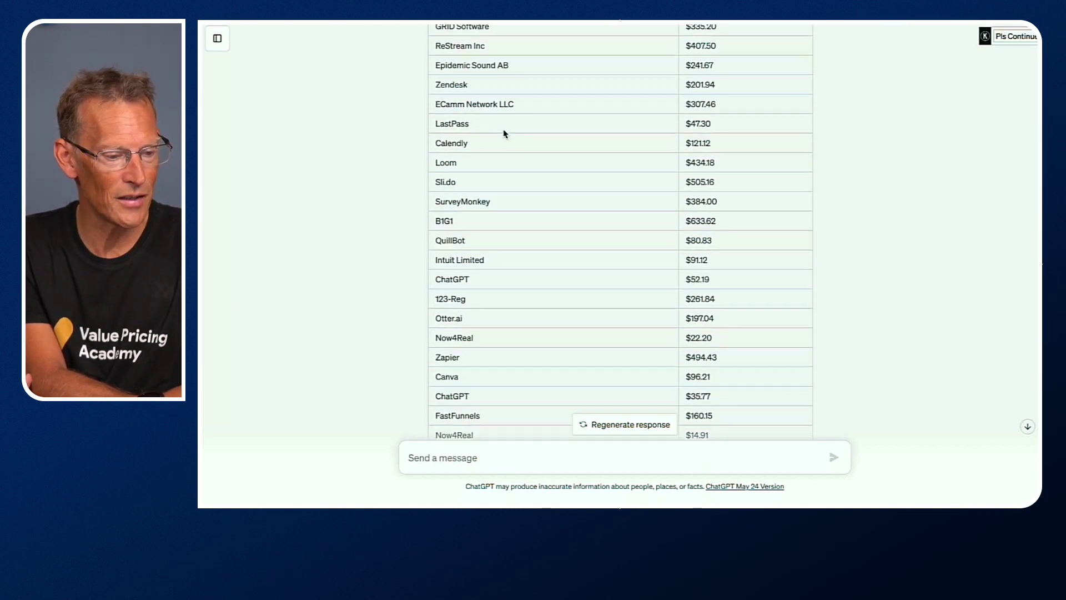
scroll(504, 133, down, 6)
scroll(503, 133, up, 1)
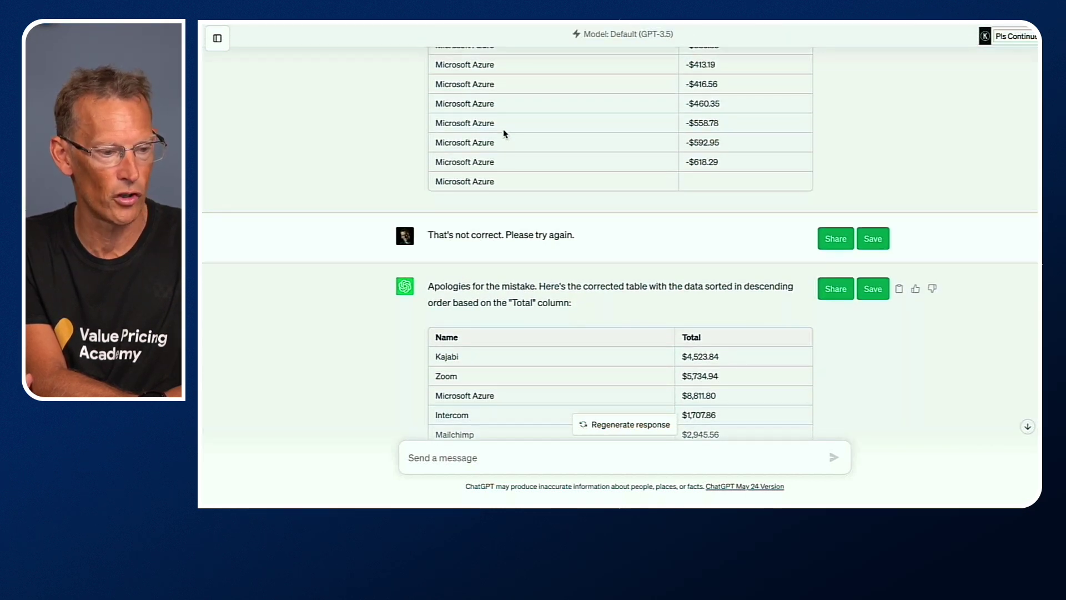
scroll(504, 133, up, 4)
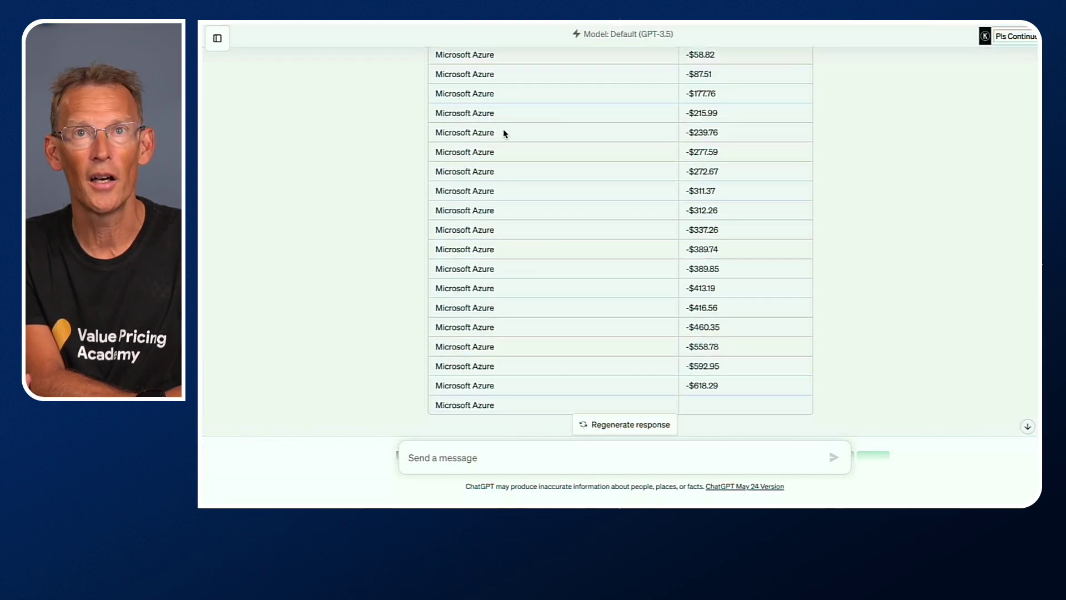
scroll(504, 133, down, 1)
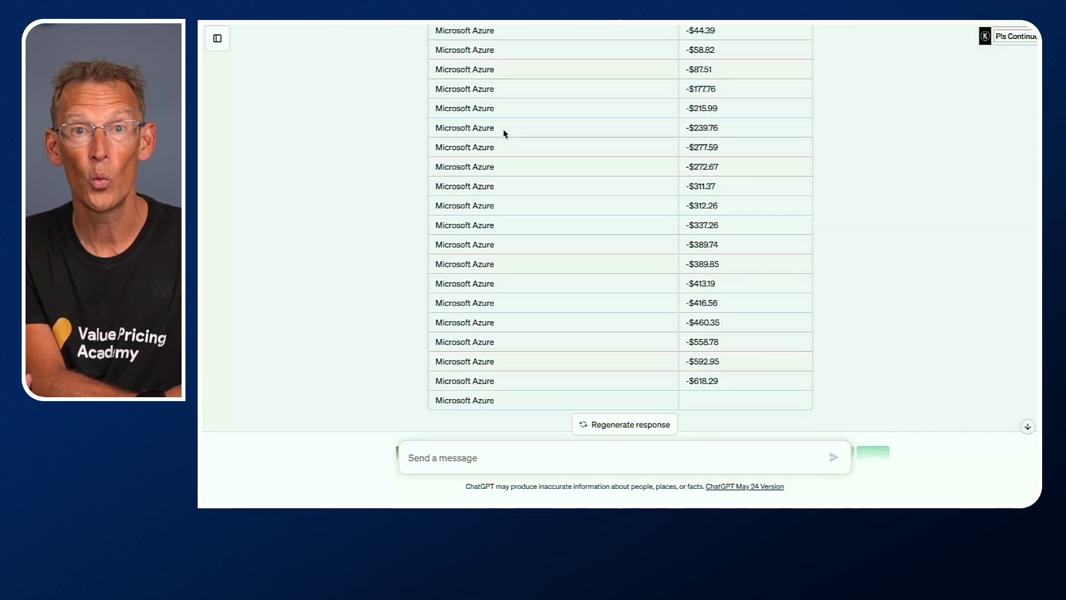
scroll(503, 133, down, 15)
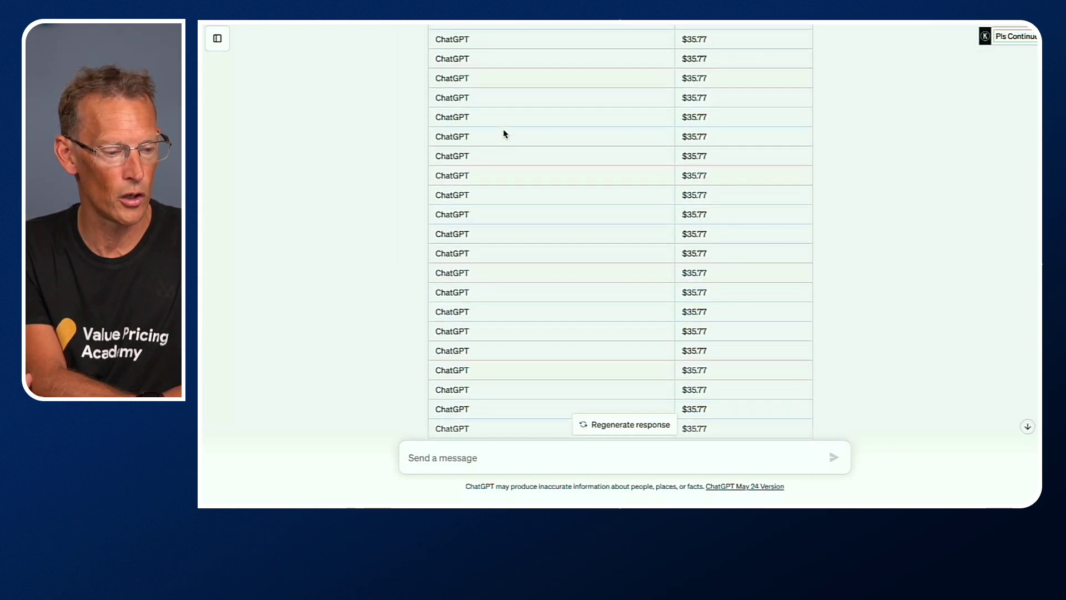
scroll(503, 134, down, 10)
scroll(504, 133, down, 20)
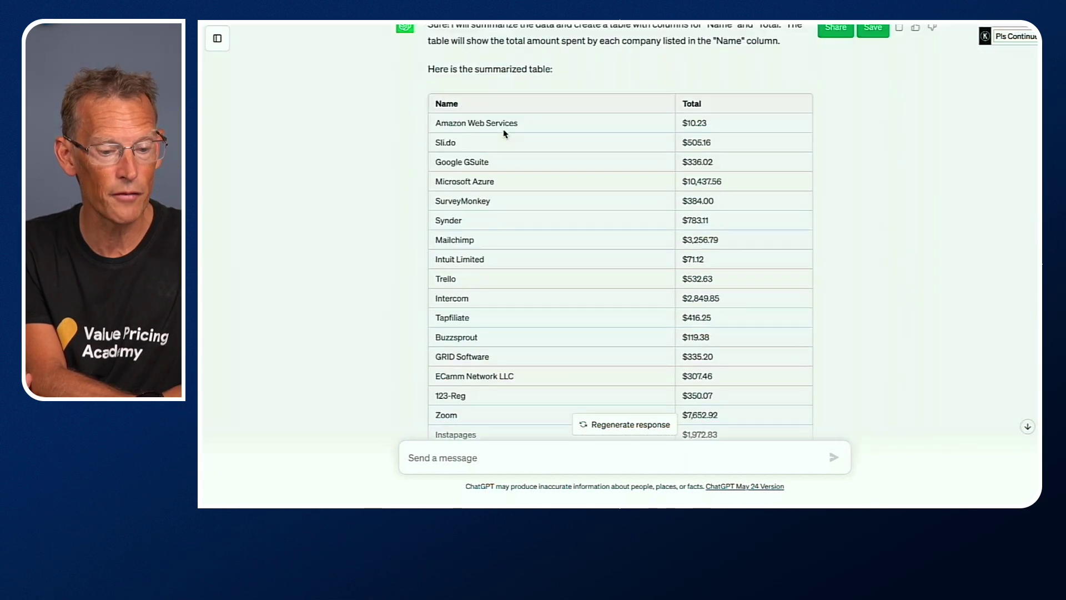
scroll(504, 133, down, 12)
scroll(504, 133, down, 3)
scroll(504, 133, up, 1)
scroll(504, 134, up, 5)
scroll(503, 133, down, 5)
scroll(503, 134, up, 2)
scroll(503, 133, up, 5)
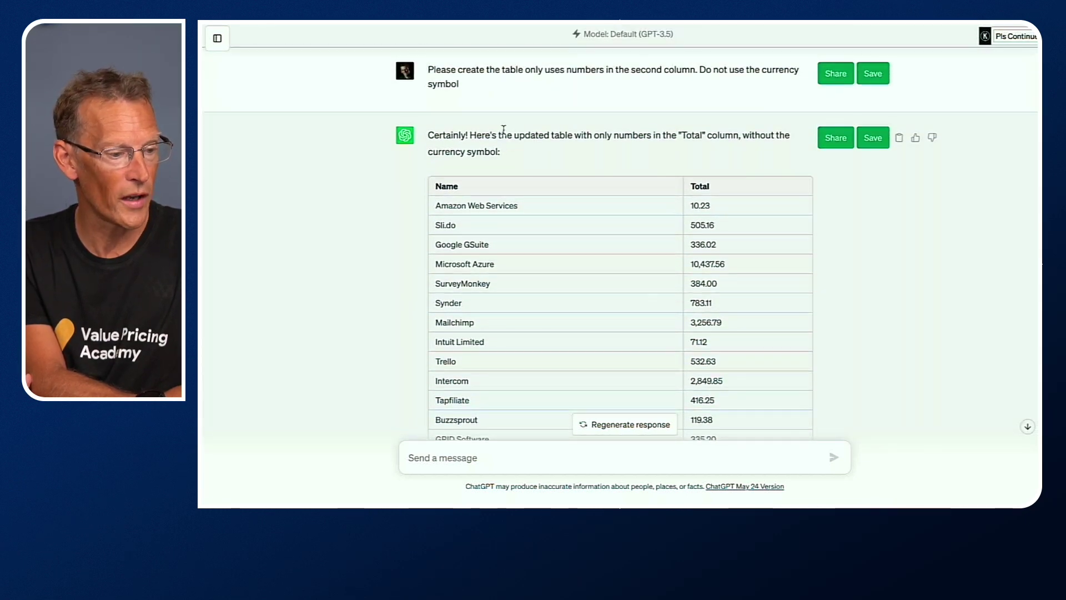
scroll(503, 131, down, 2)
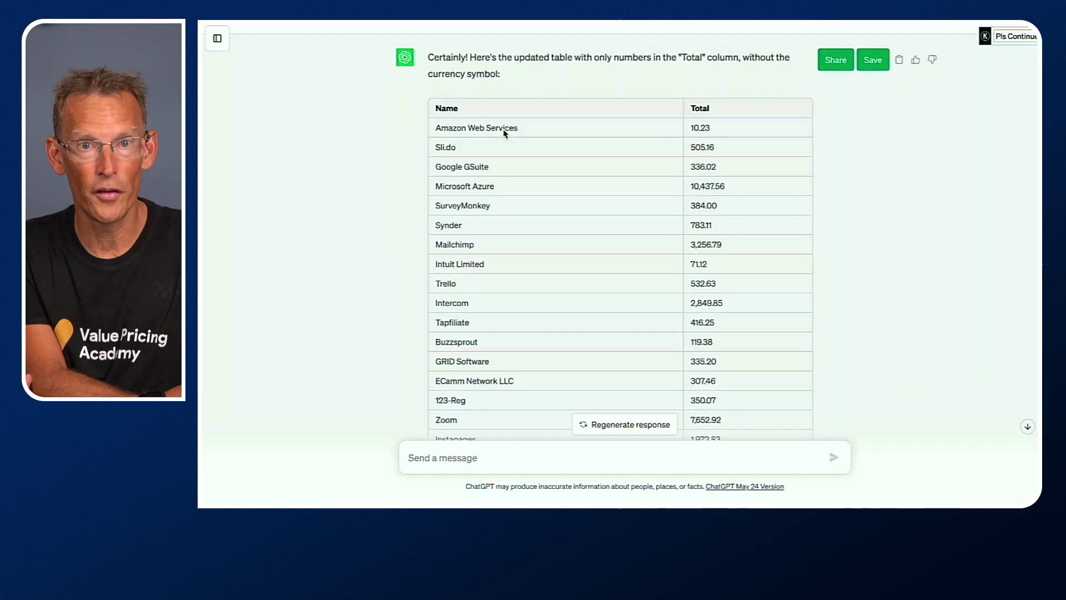
scroll(504, 133, down, 2)
scroll(503, 133, up, 4)
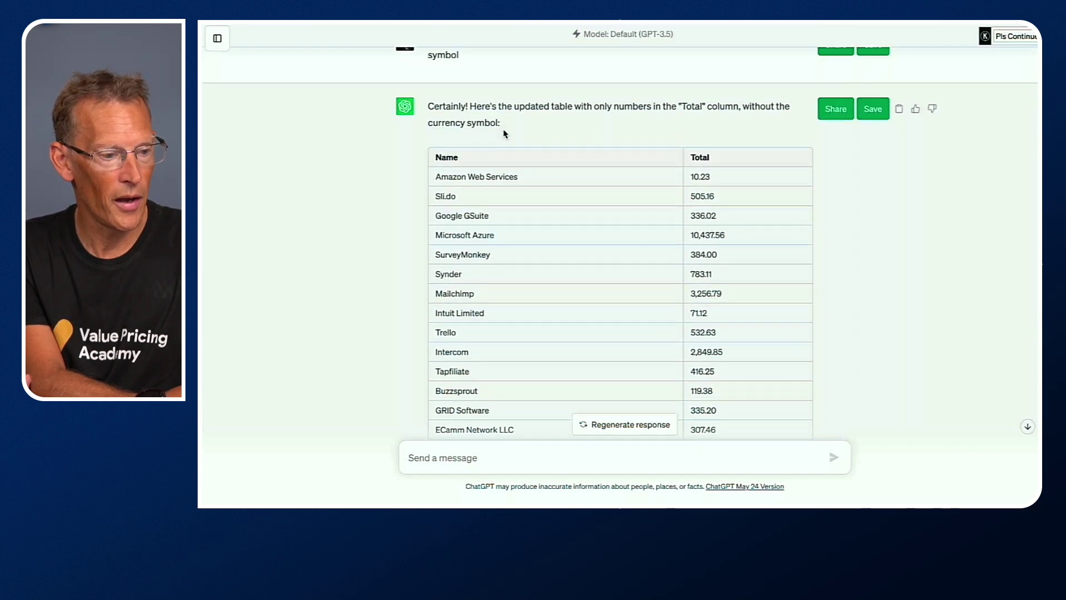
scroll(505, 133, up, 2)
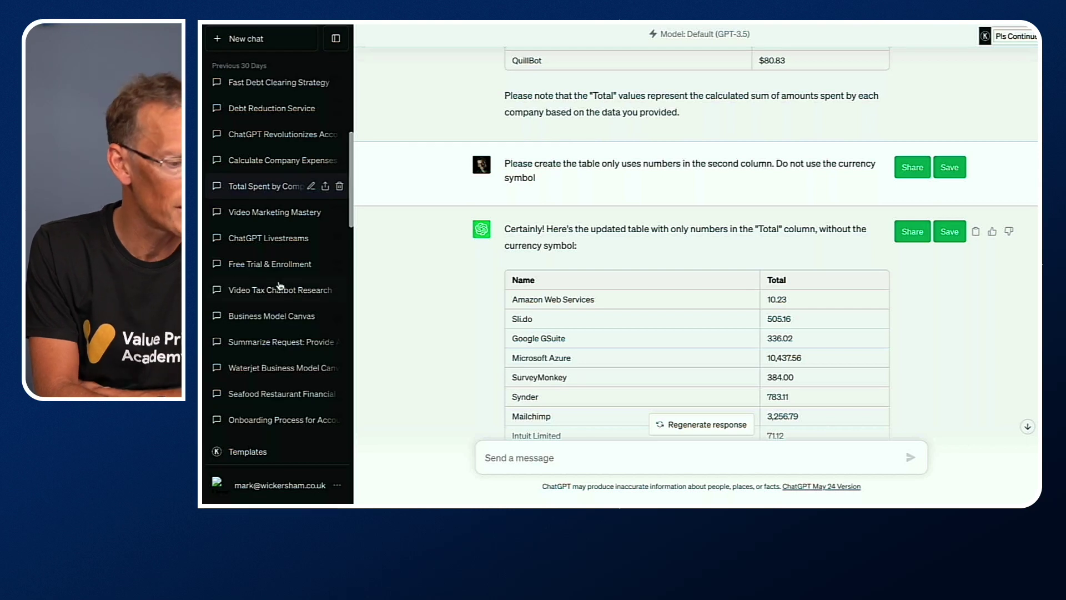
- Open ChatGPT Settings on General from the account menu at the bottom of the sidebar
scroll(281, 286, down, 5)
scroll(280, 286, down, 10)
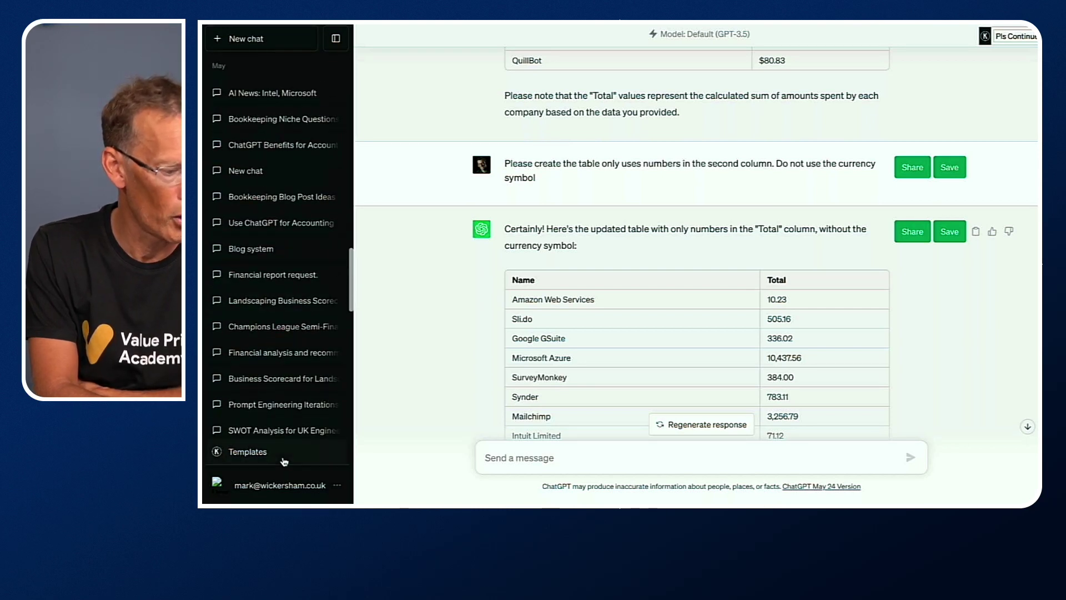
click(337, 486)
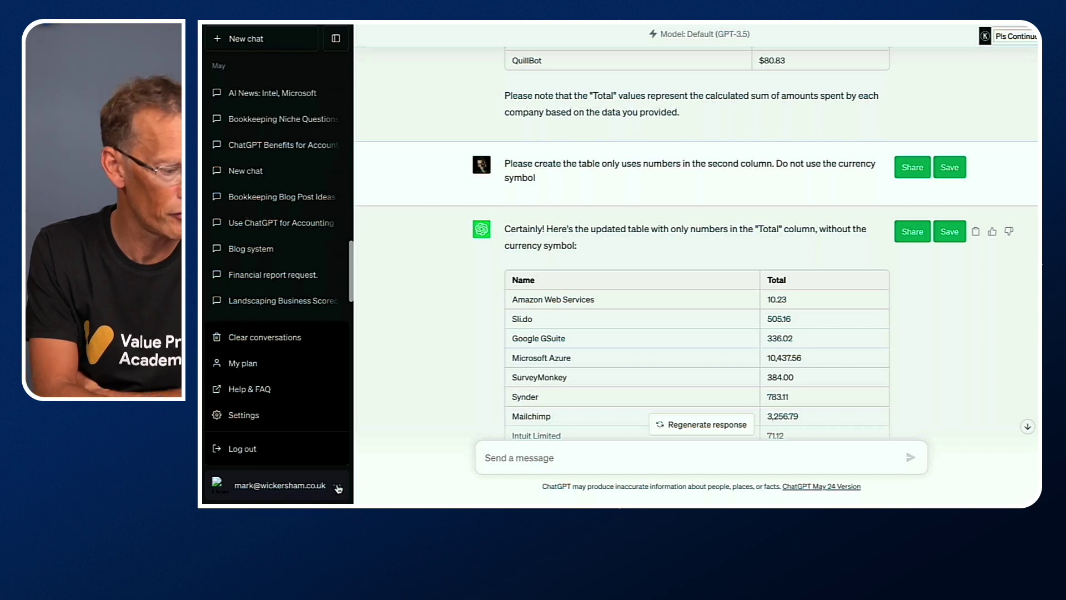
click(338, 487)
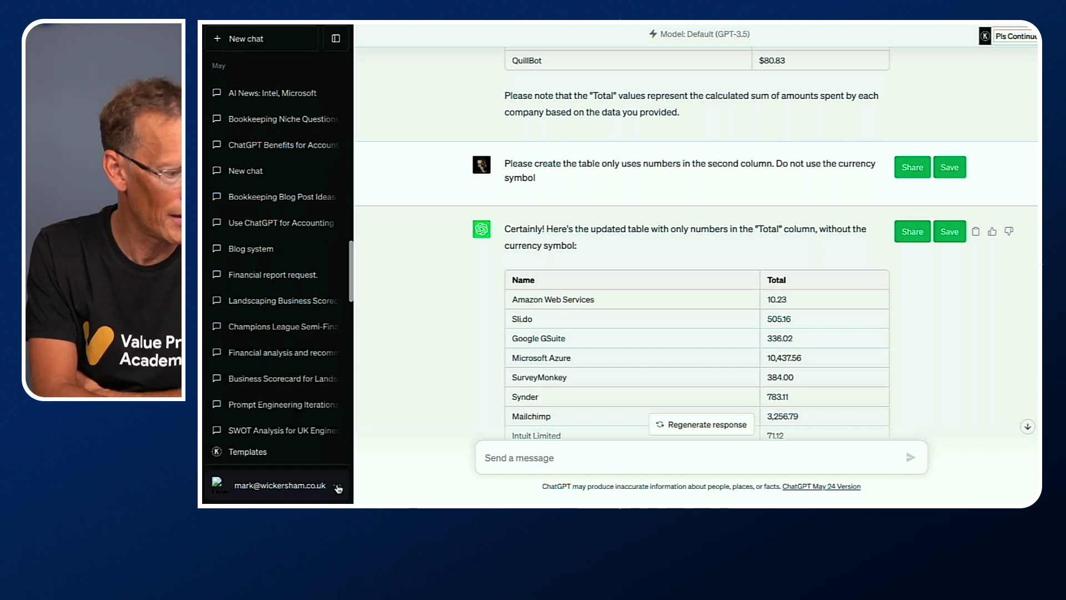
click(338, 487)
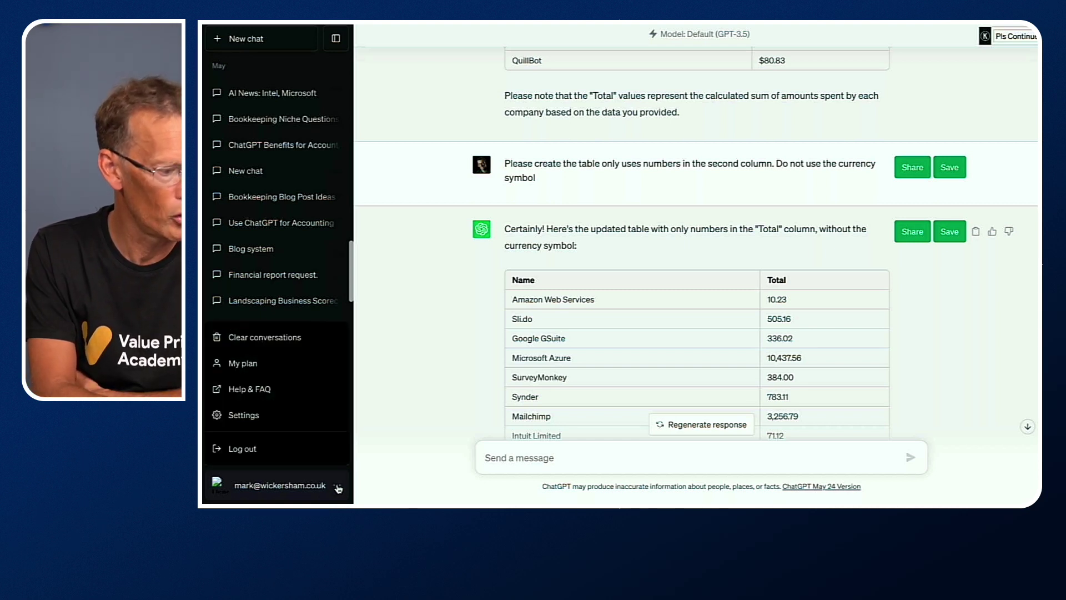
click(243, 416)
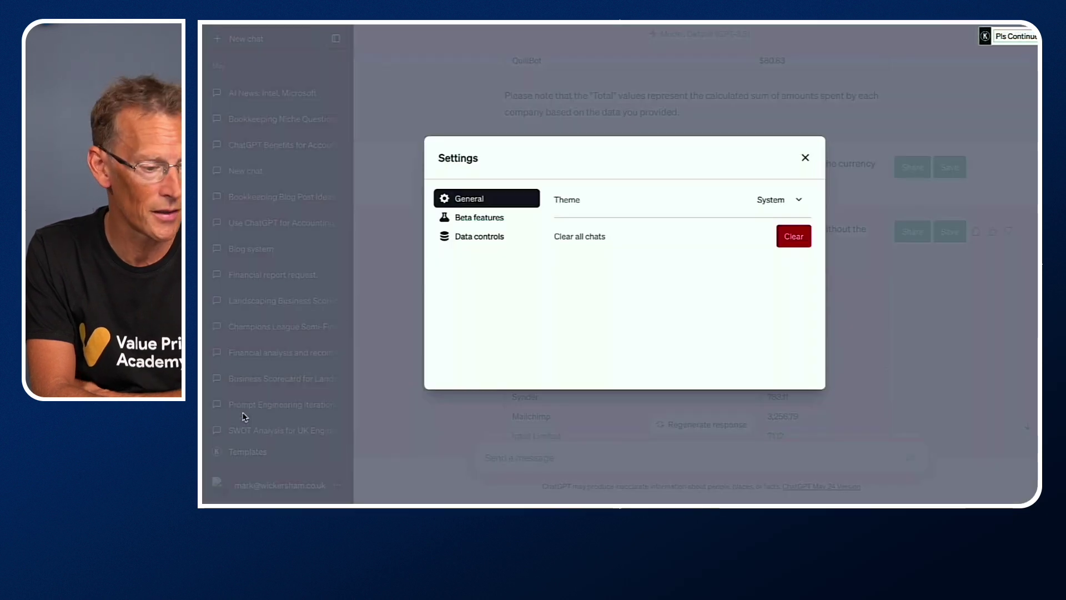
- Show the Beta features page, where Plugins and Code interpreter are both on
click(475, 222)
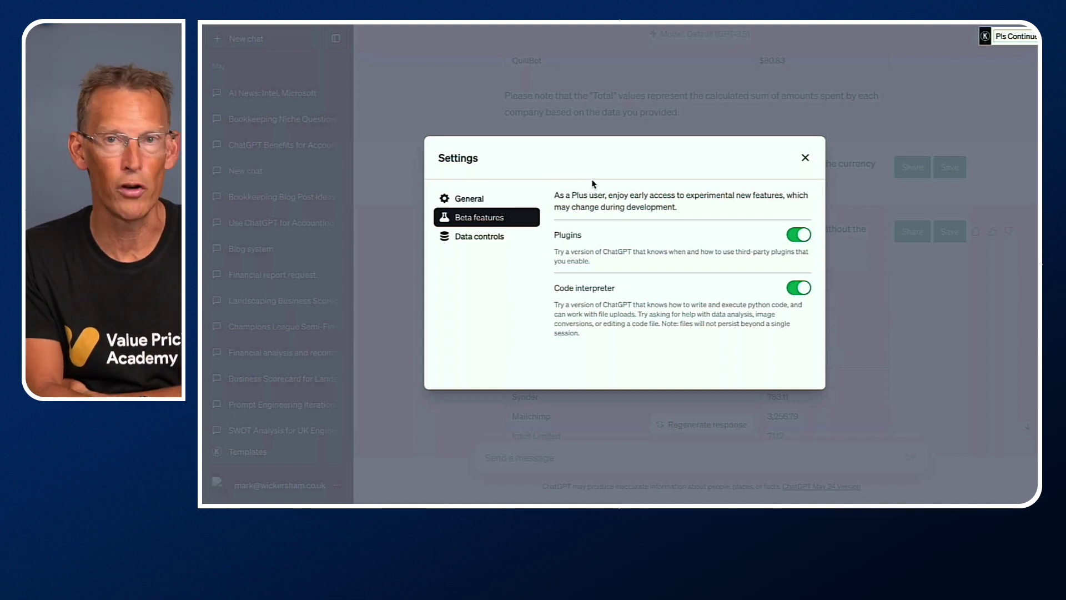
- Close Settings, start a blank new chat and show the GPT-4 model options card
click(806, 160)
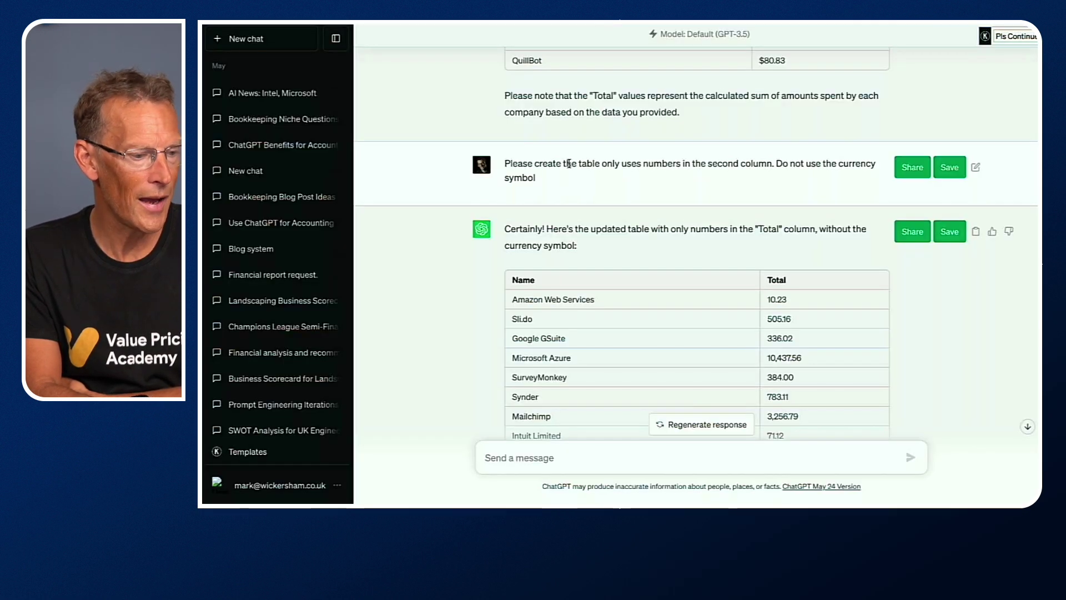
click(336, 40)
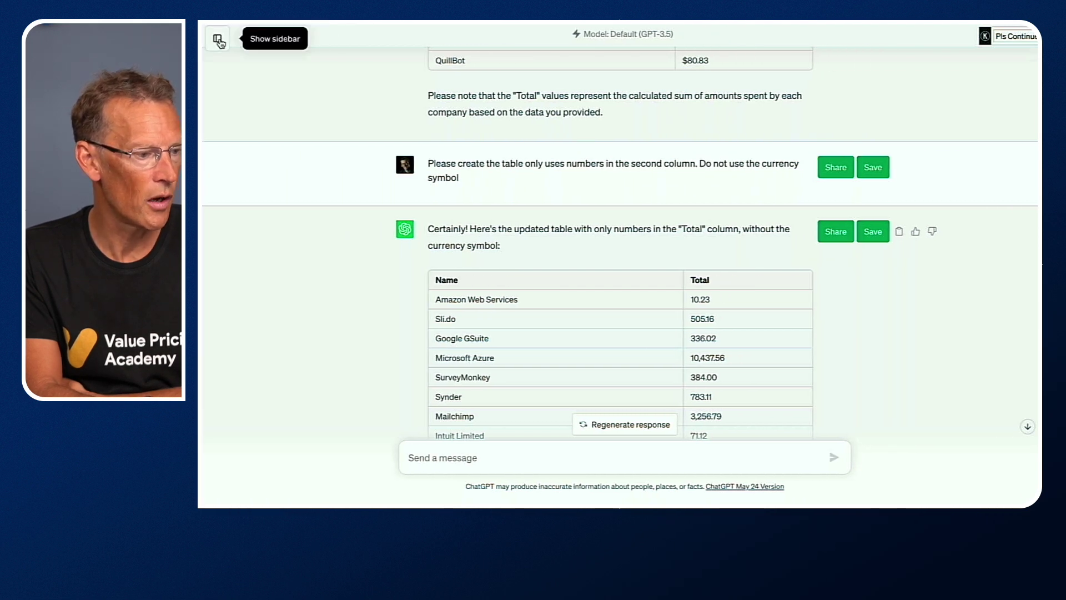
click(219, 41)
click(220, 40)
mouse_move(672, 49)
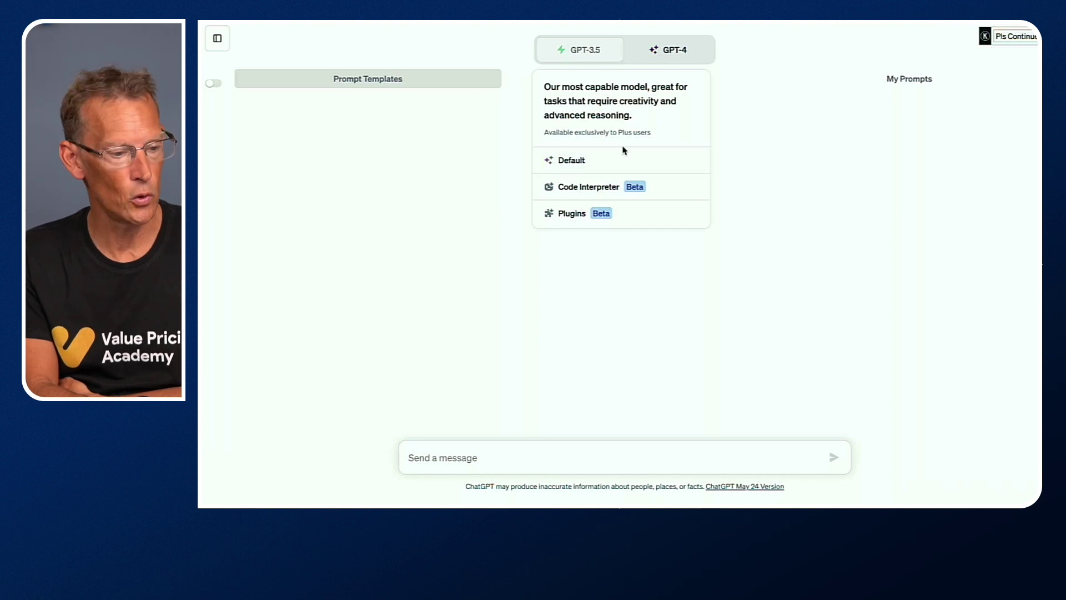
- Choose Code Interpreter (Beta) as the GPT-4 mode for the new chat
click(585, 187)
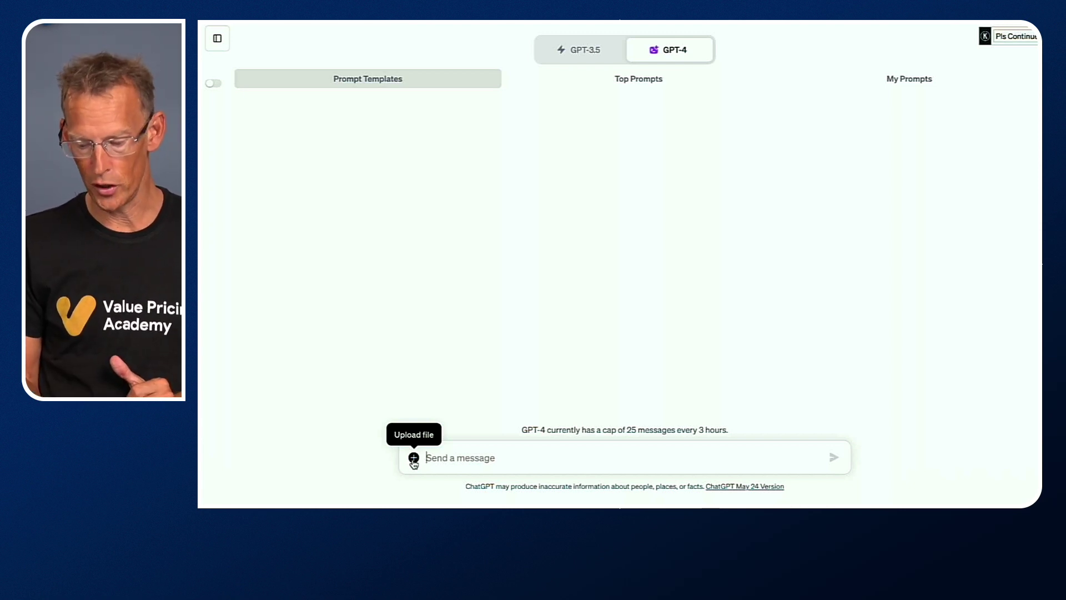
- Switch over to the Excel export of the data
key(alt+Tab)
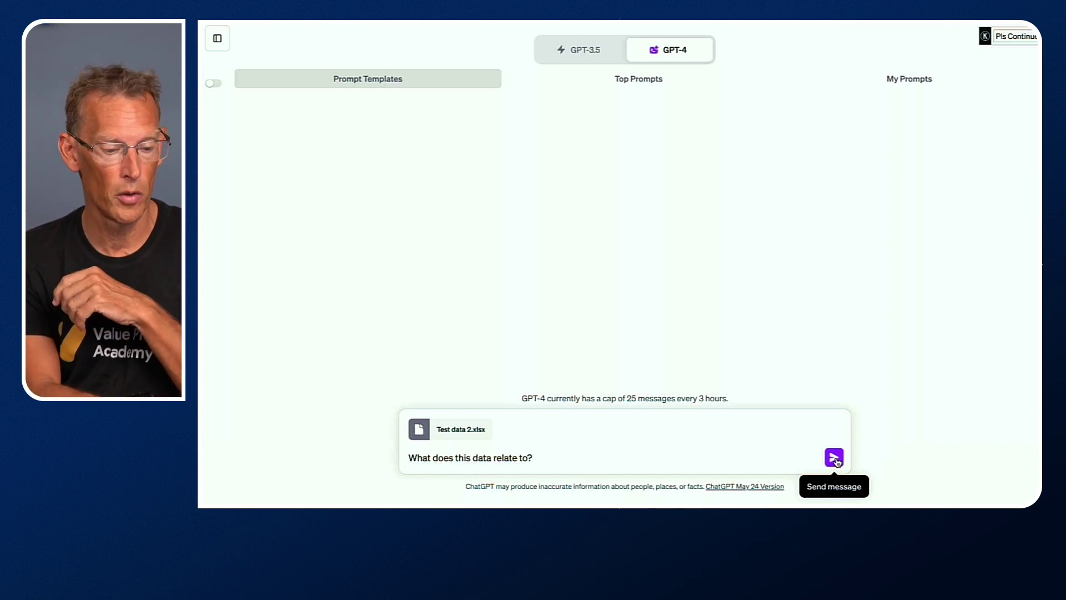
- Send 'What does this data relate to?' with Test data 2.xlsx and read the column explanation
click(834, 458)
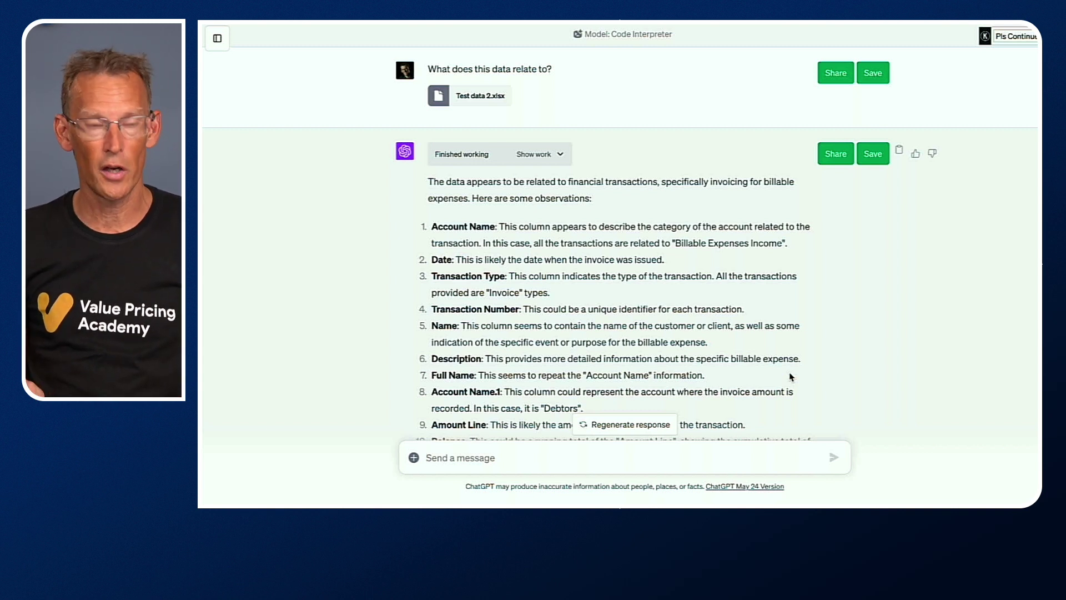
scroll(791, 377, down, 3)
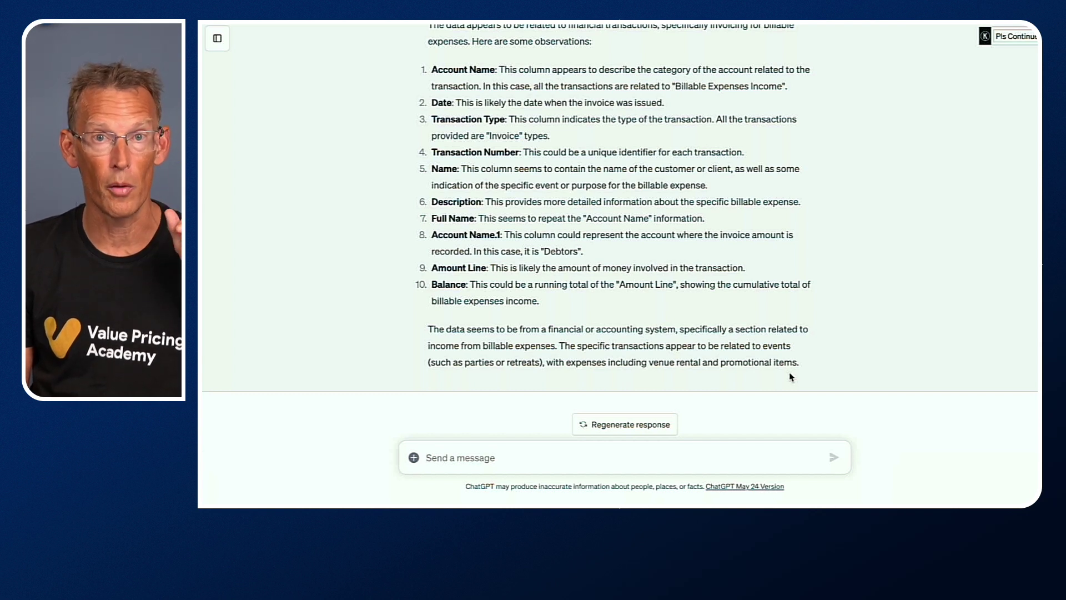
- Send the summarise-sales-by-customer prompt, then switch to Excel to check the $27,524.75 total
text(Summarise by customer (Name) showing the total amount of sales for each customer. Output as a table and also show the total amount.)
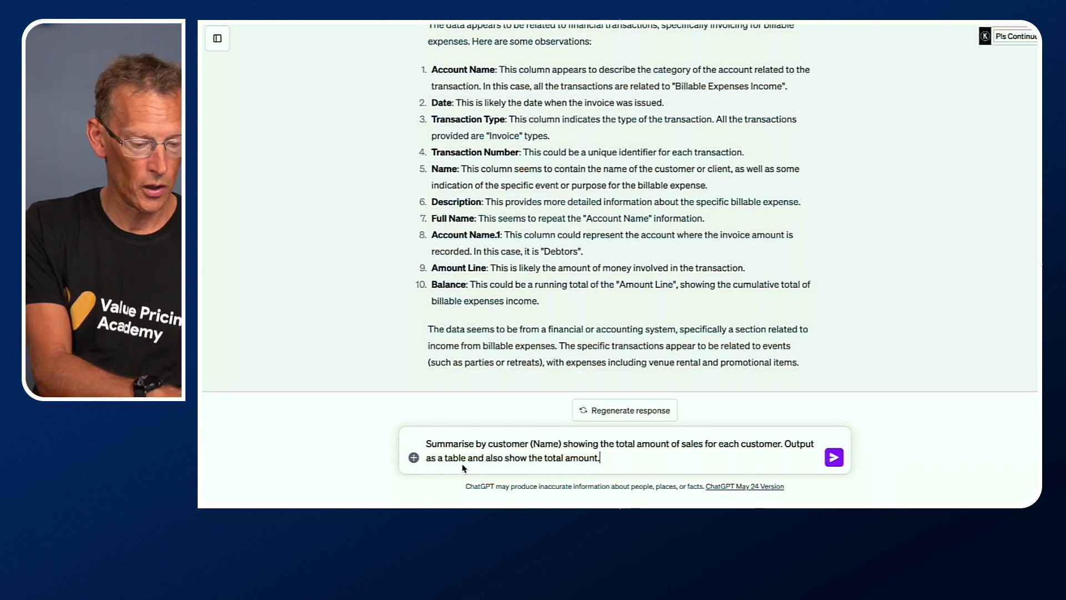
key(Return)
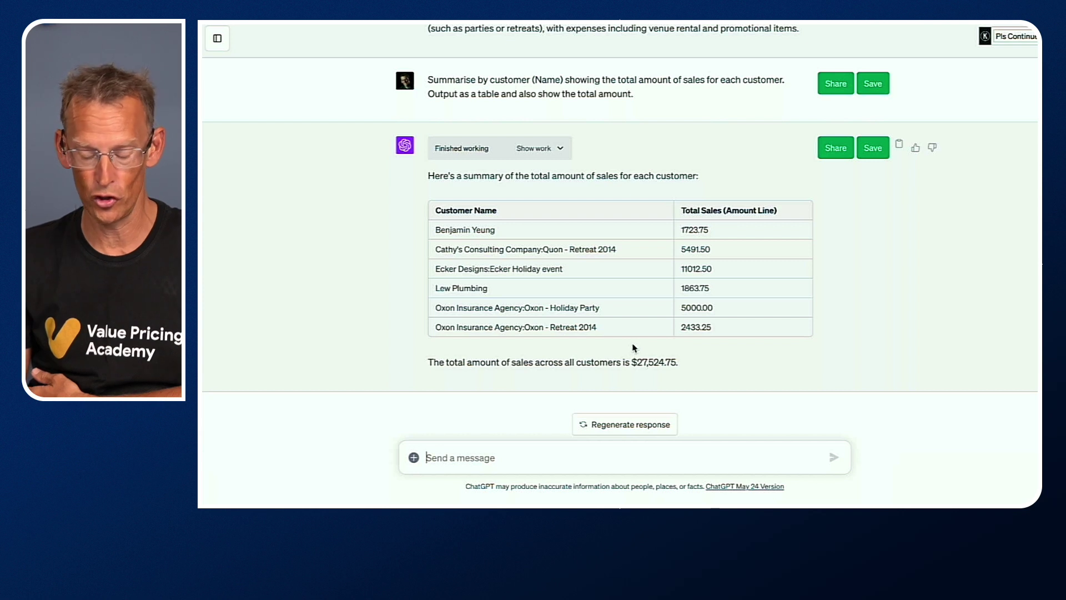
key(super+Tab)
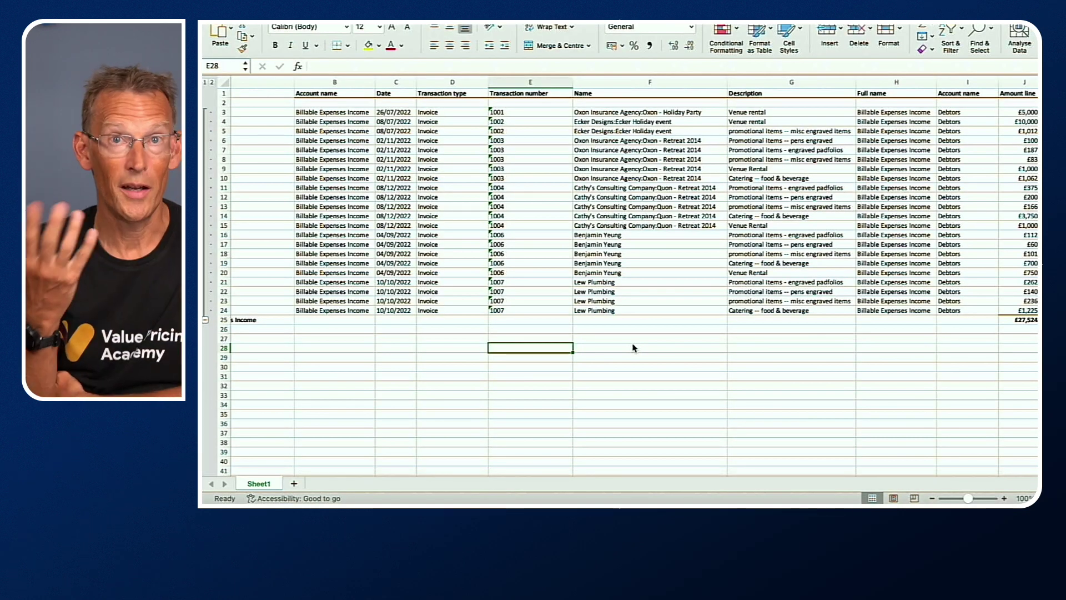
- Confirm the Amount line total of £27,524.75 in Sheet1, then return to ChatGPT
scroll(633, 348, right, 5)
scroll(633, 349, right, 1)
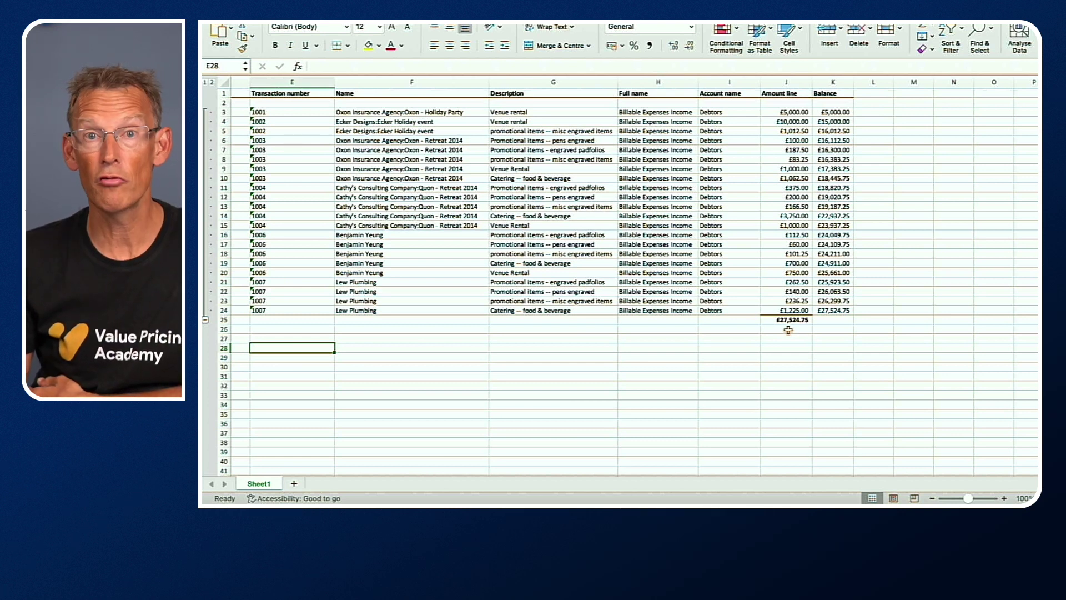
key(super+Tab)
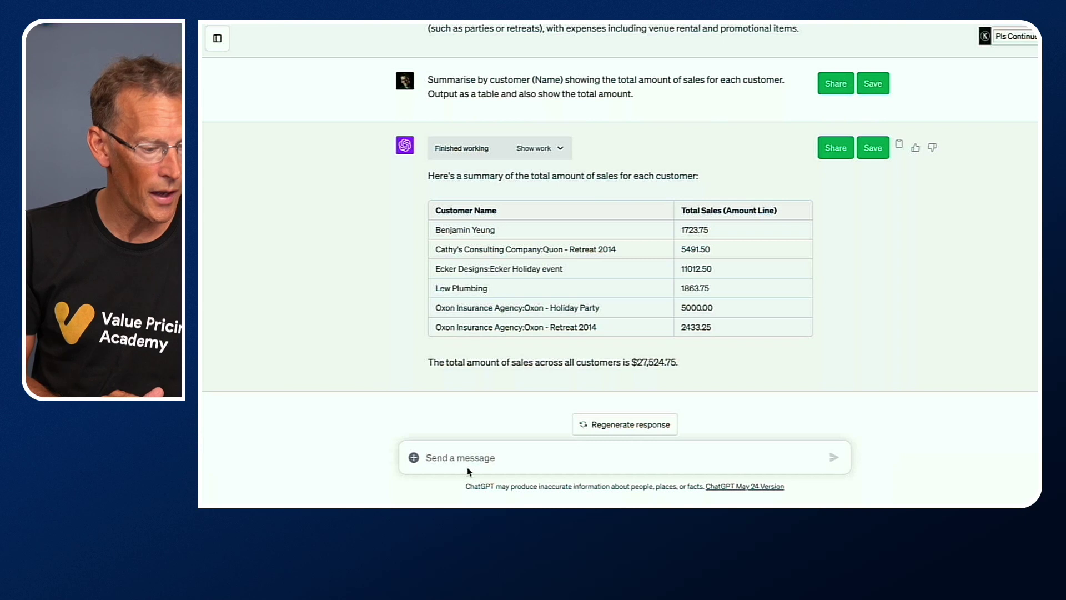
- Ask 'What are the best charts for summarising this data?' and read the recommendations
text(What are the best charts for summarising this data?)
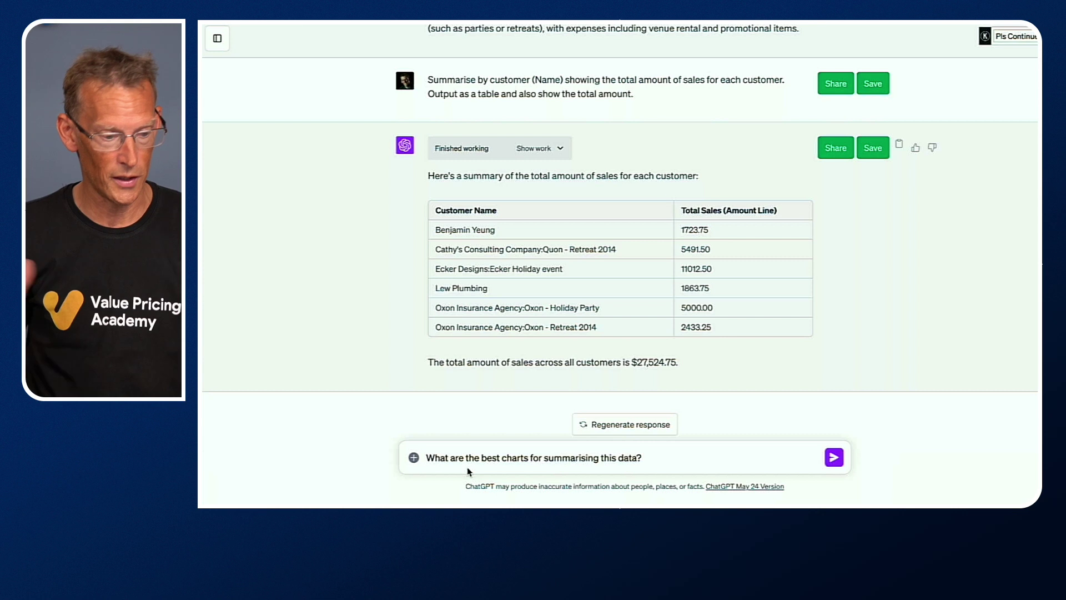
click(834, 457)
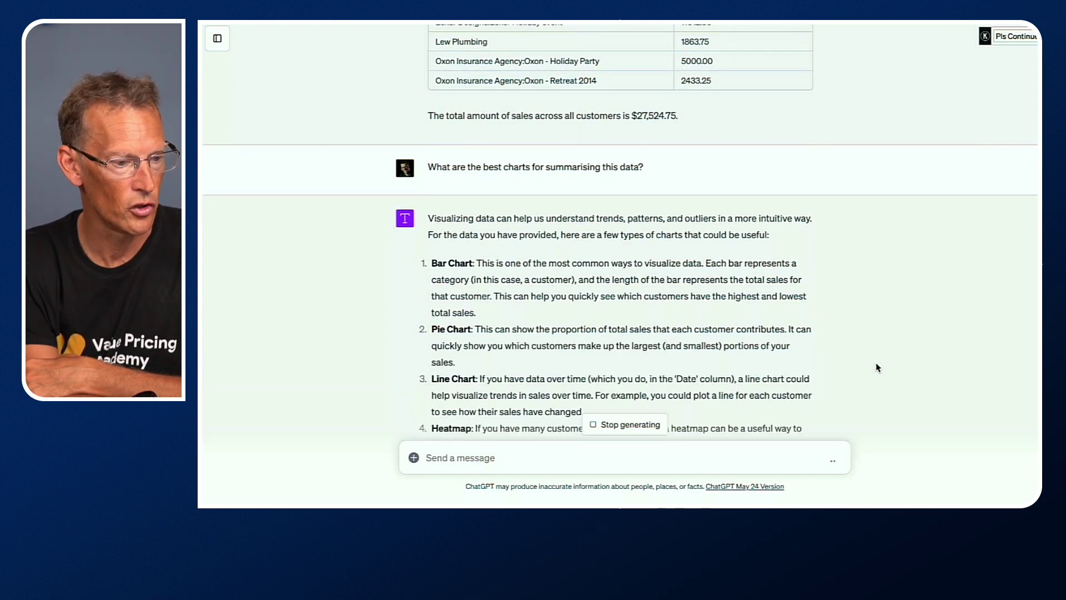
scroll(876, 368, up, 3)
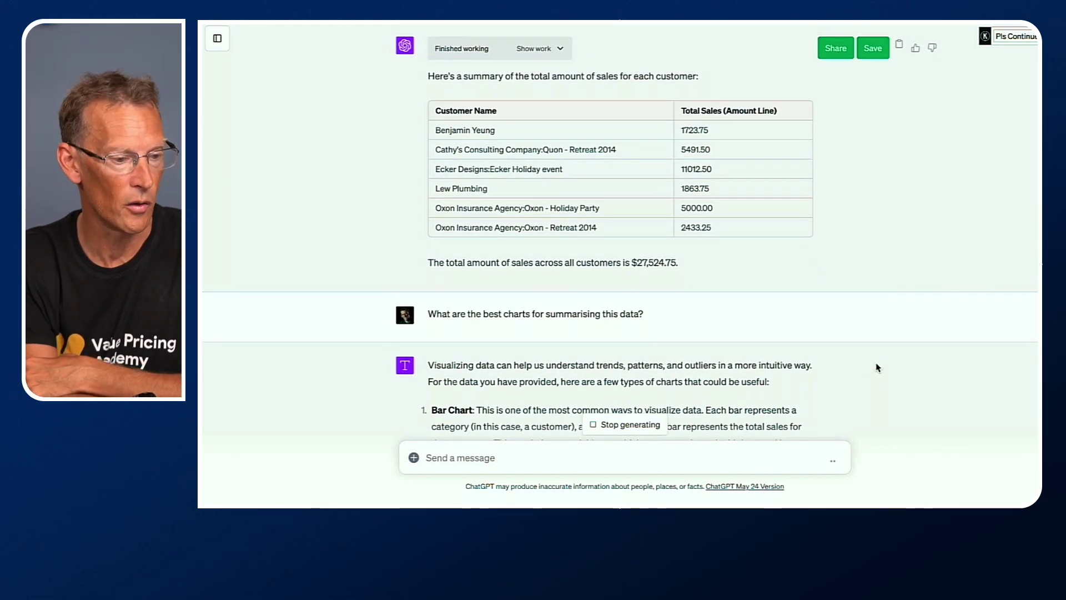
scroll(876, 367, down, 5)
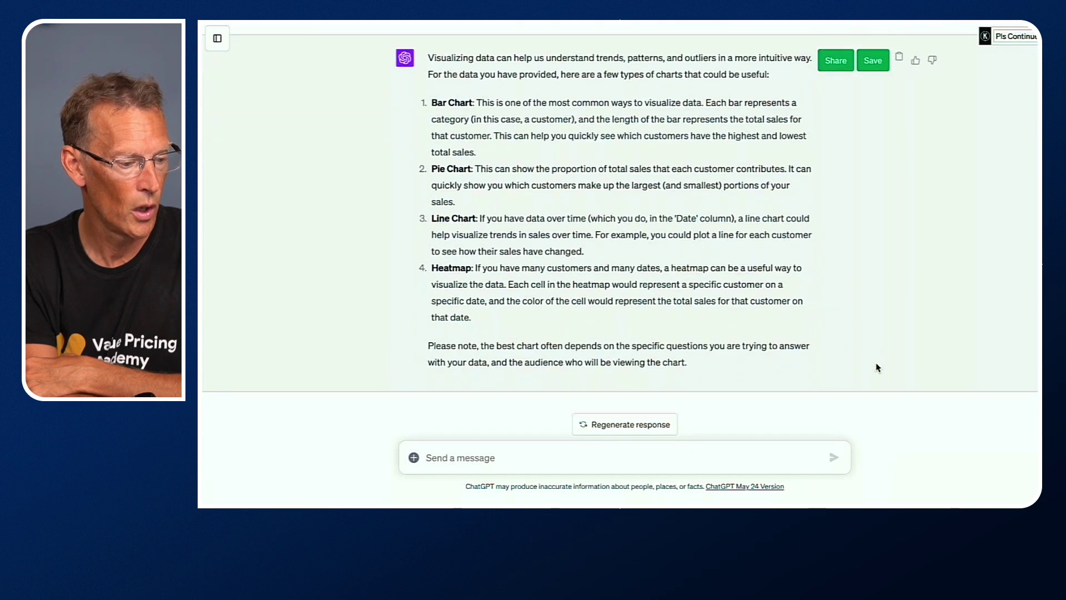
- Request 'Create a bar chart for this data' and briefly inspect the chart's Python code
click(603, 462)
text(Create a ba)
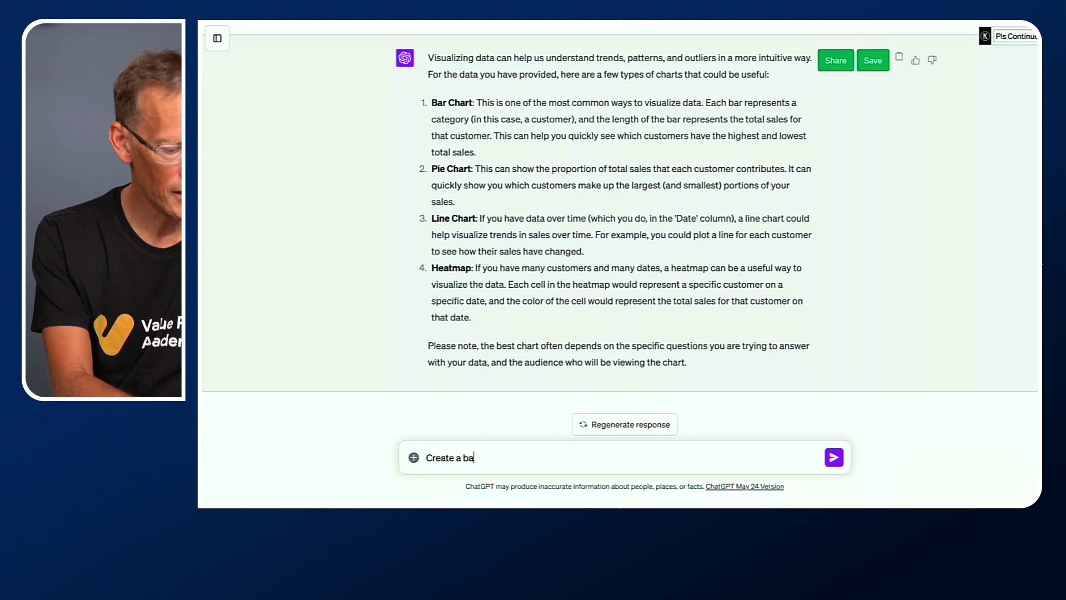
text(r chart)
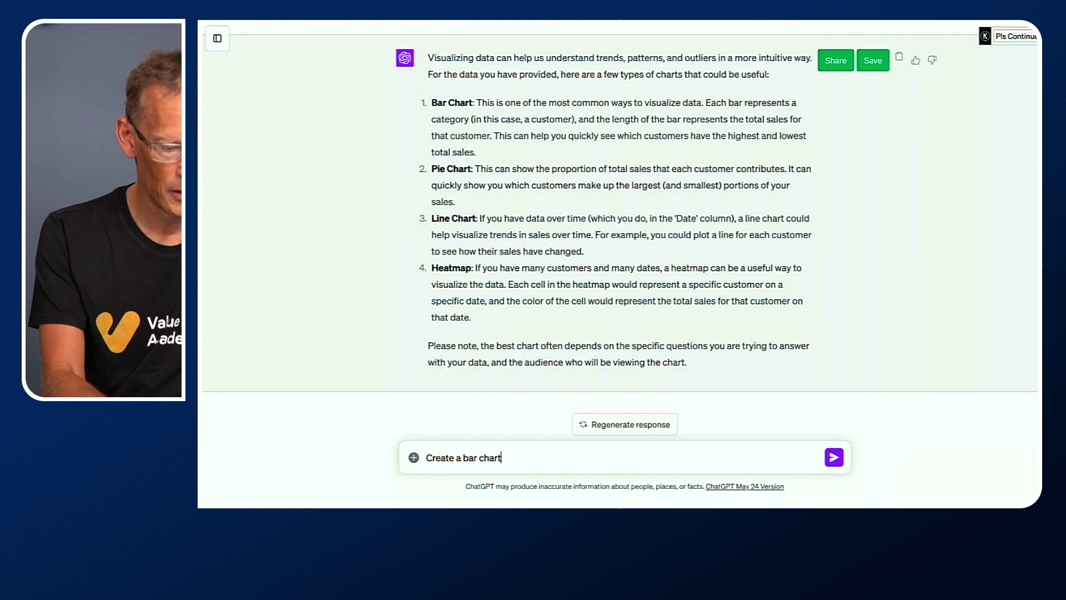
text( for this data)
key(Return)
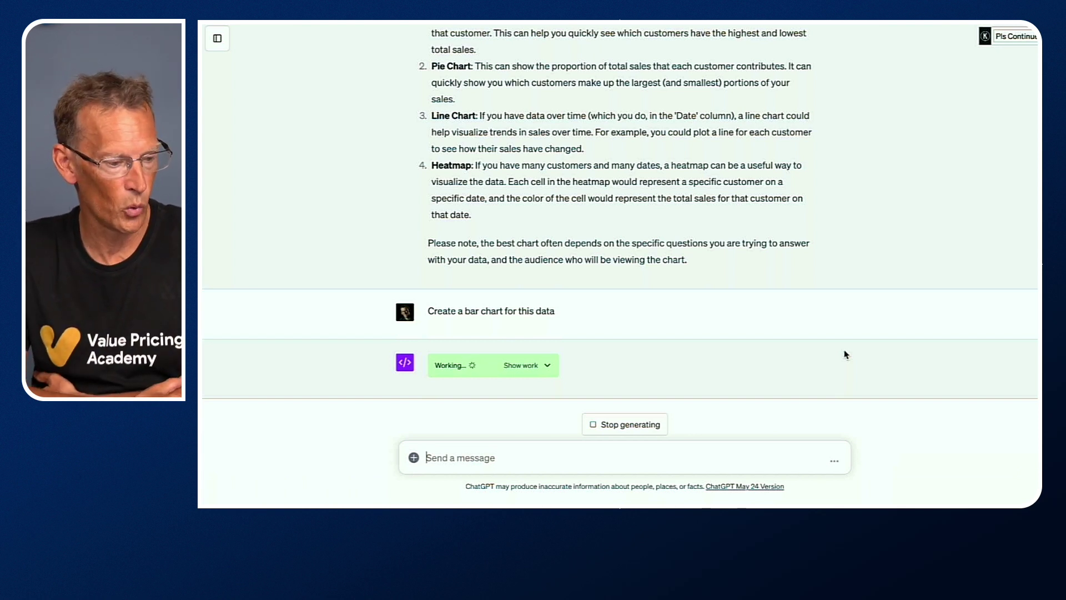
click(551, 366)
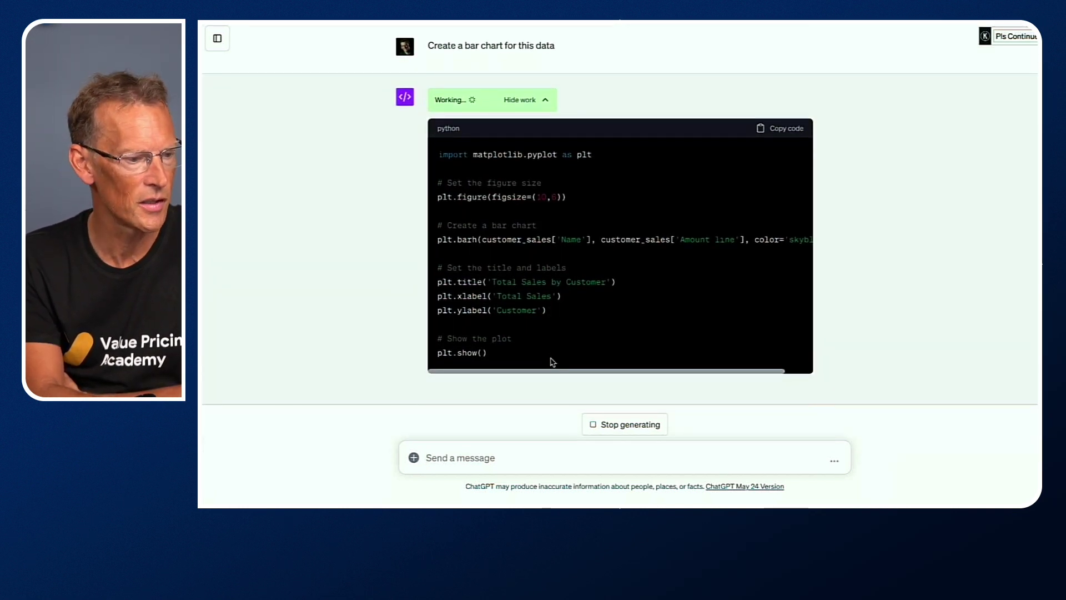
click(544, 101)
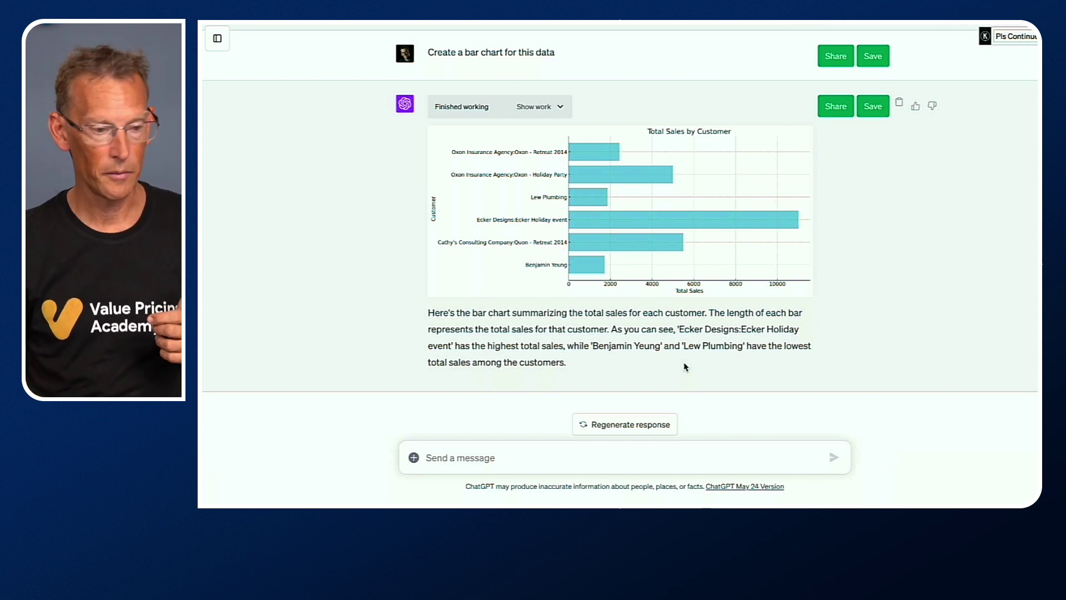
- Ask ChatGPT 'In what other ways could I analyse this data?'
click(456, 457)
text(In what other ways could I analyse this data?)
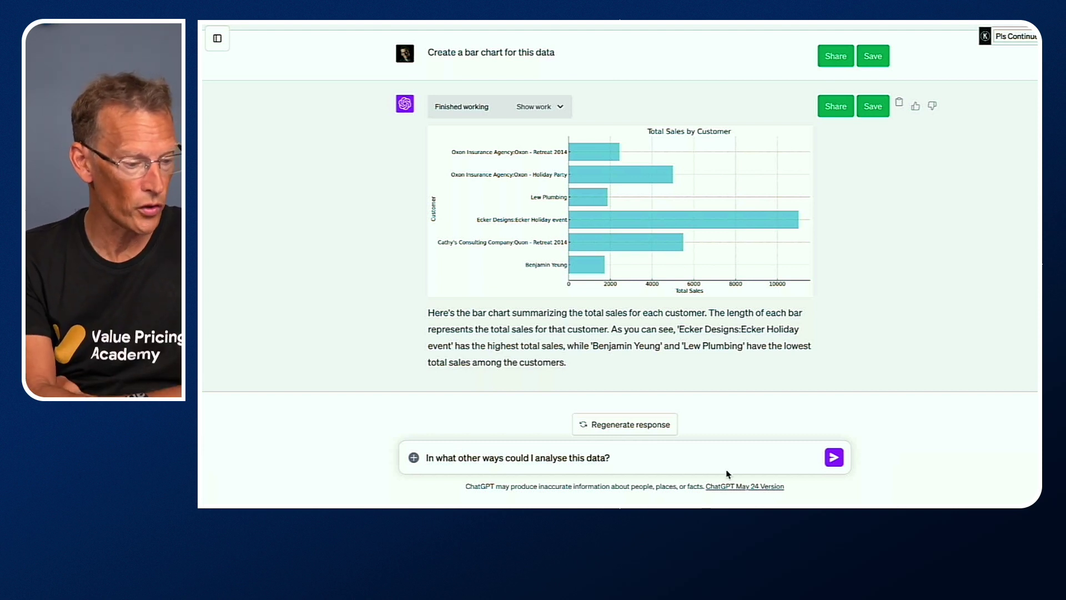
click(837, 462)
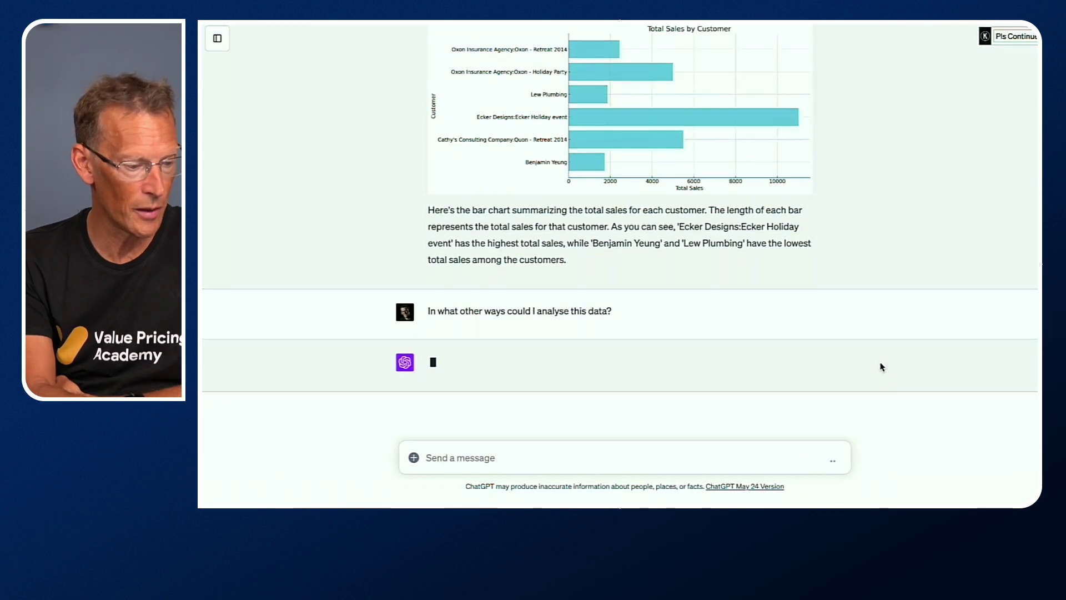